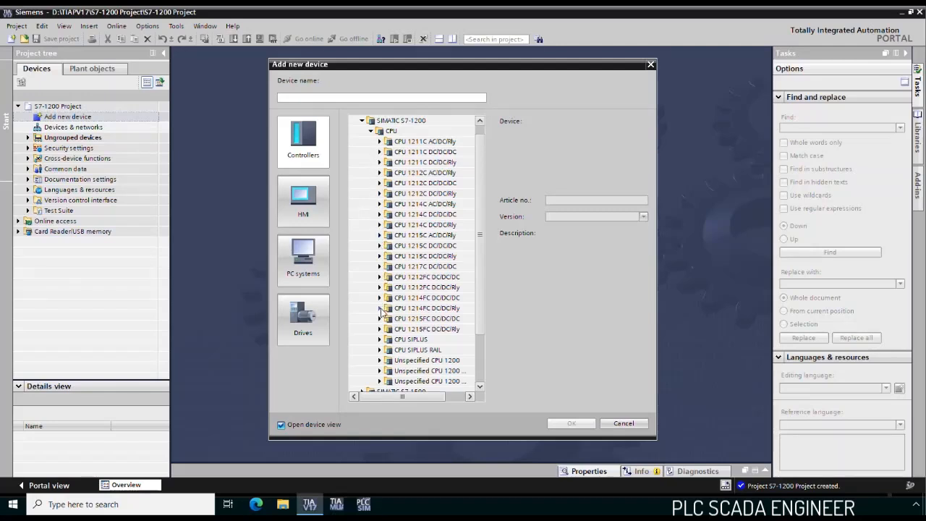
- Add a CPU 1214FC DC/DC/Rly controller to the project and show it in the network view
{"action": "left_click", "coordinate": [379, 309]}
{"action": "left_click", "coordinate": [432, 319]}
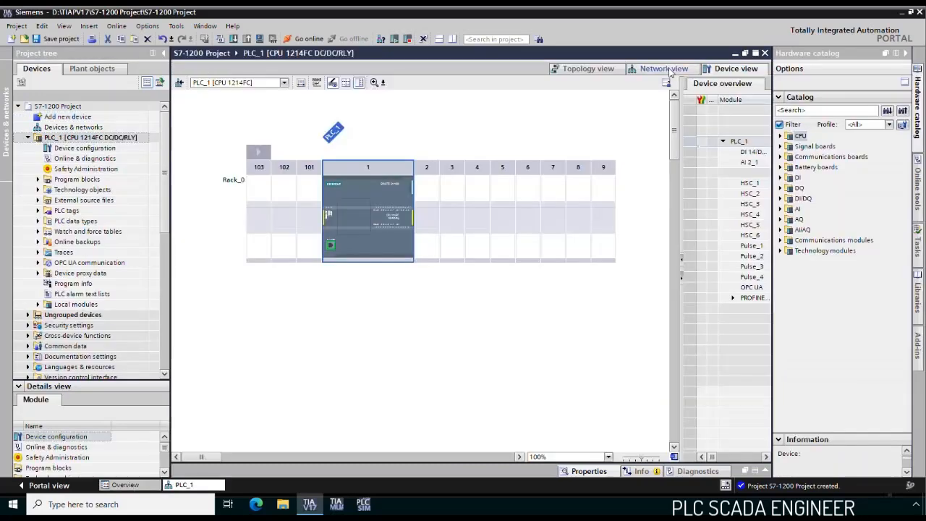
{"action": "left_click", "coordinate": [669, 70]}
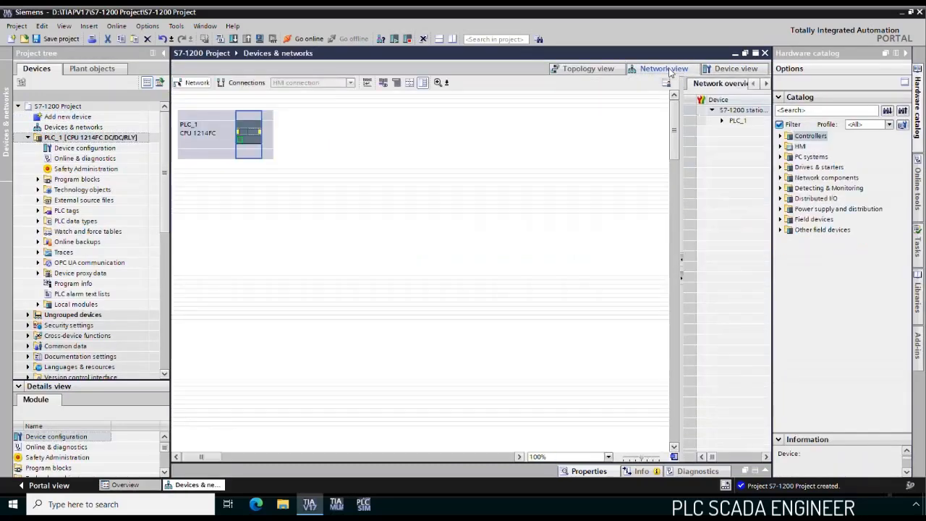
{"action": "left_click", "coordinate": [377, 133]}
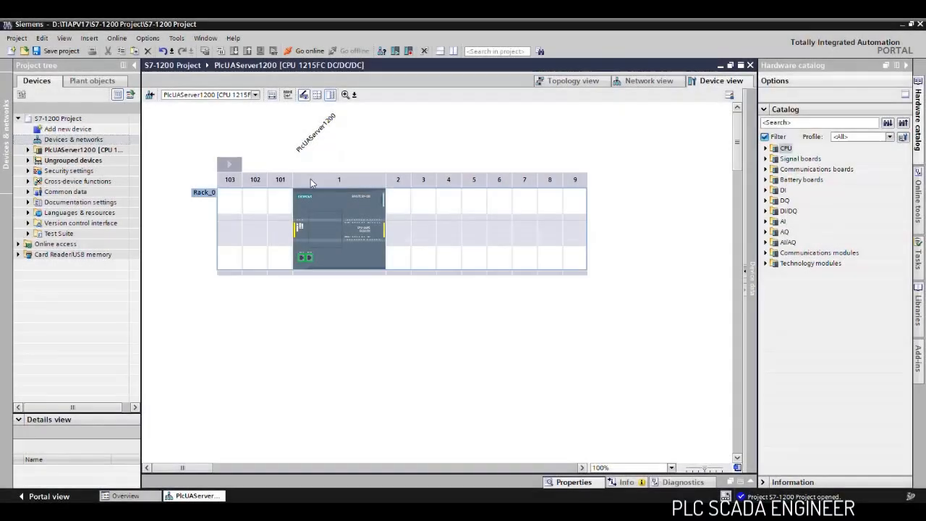
- Activate the OPC UA server in the properties of the PlcUAServer1200 CPU and accept the security note
{"action": "left_click", "coordinate": [319, 198]}
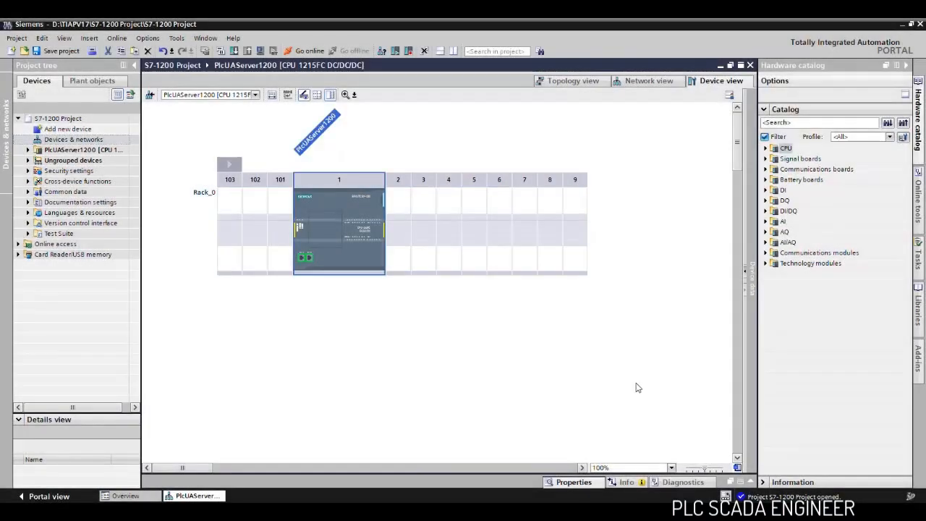
{"action": "left_click", "coordinate": [750, 482]}
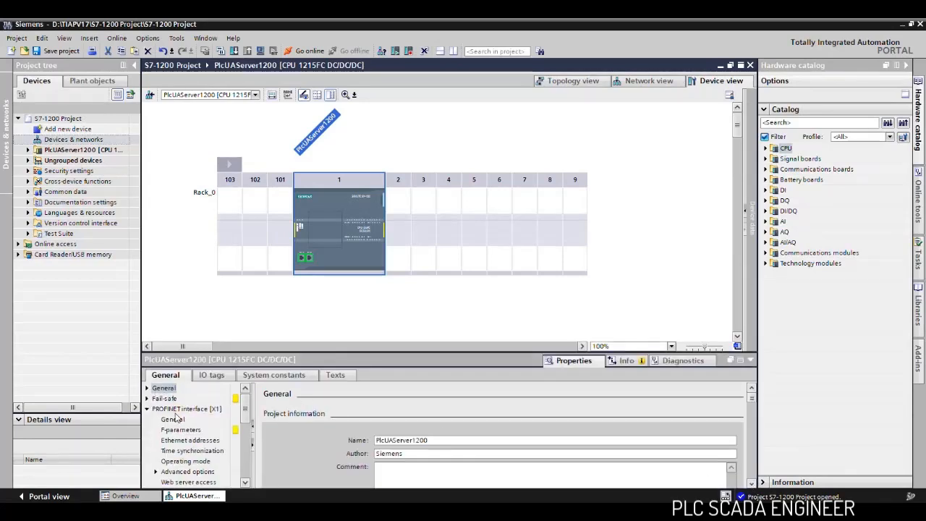
{"action": "left_click_drag", "start_coordinate": [246, 410], "coordinate": [245, 459]}
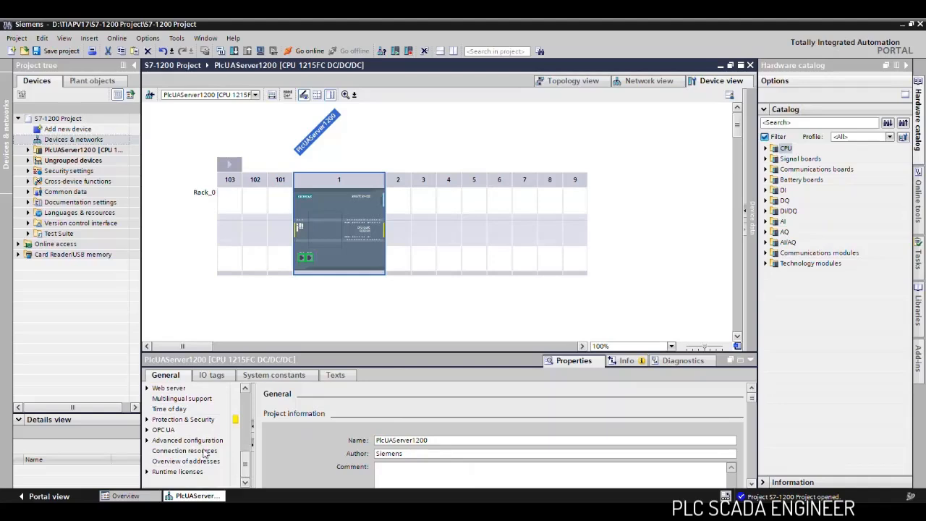
{"action": "left_click", "coordinate": [147, 431]}
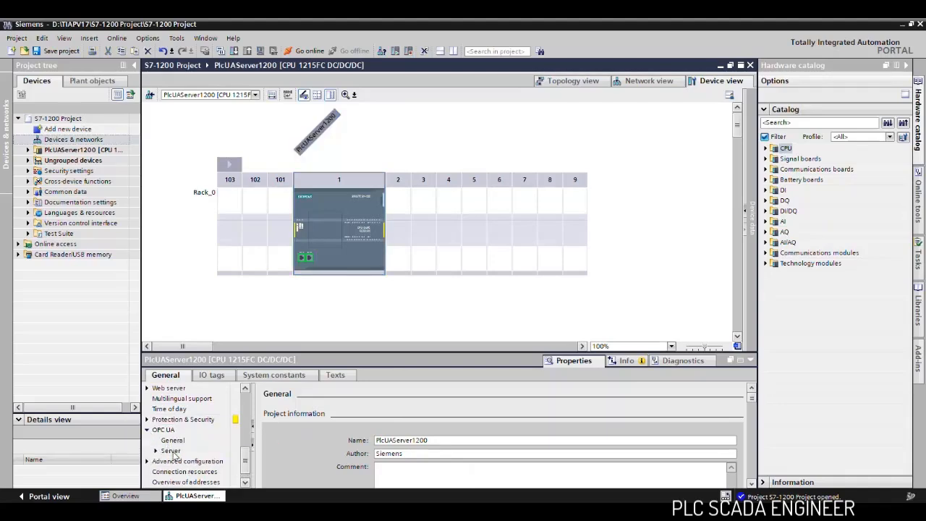
{"action": "left_click", "coordinate": [171, 451]}
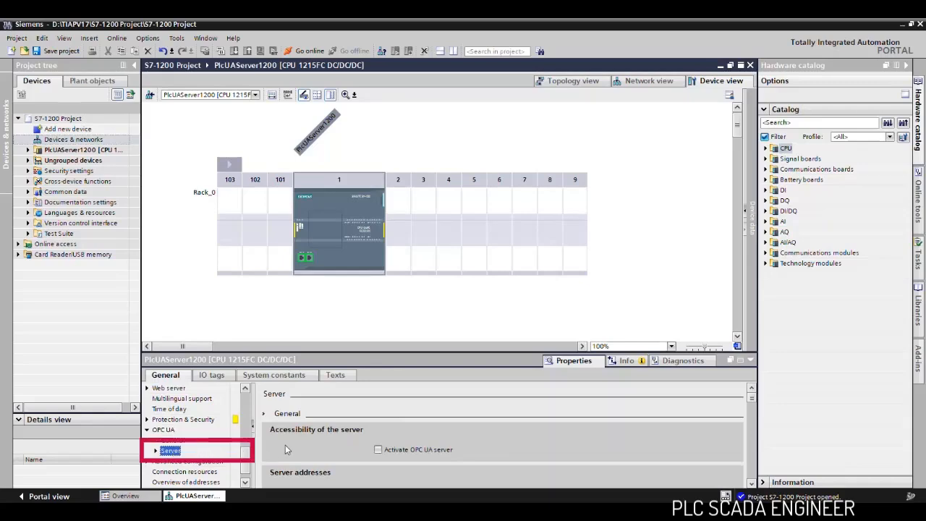
{"action": "left_click", "coordinate": [378, 450]}
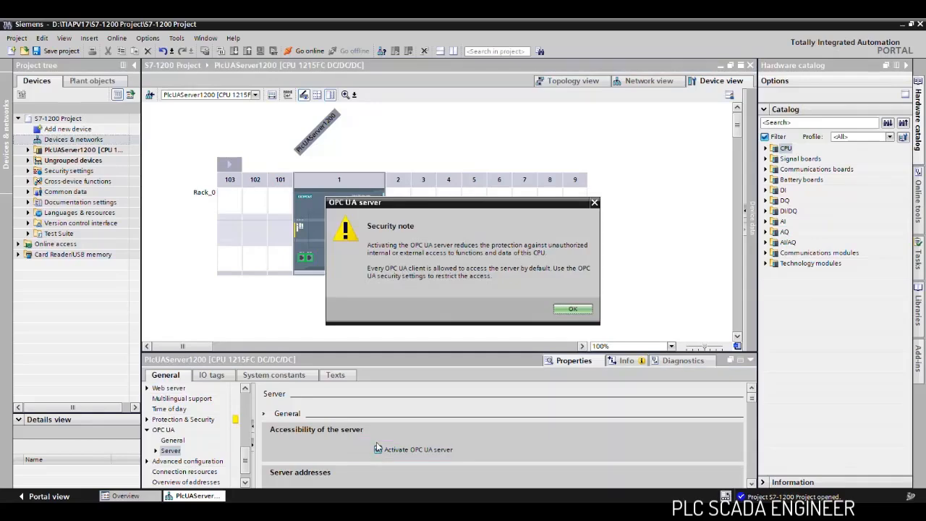
{"action": "left_click", "coordinate": [572, 310]}
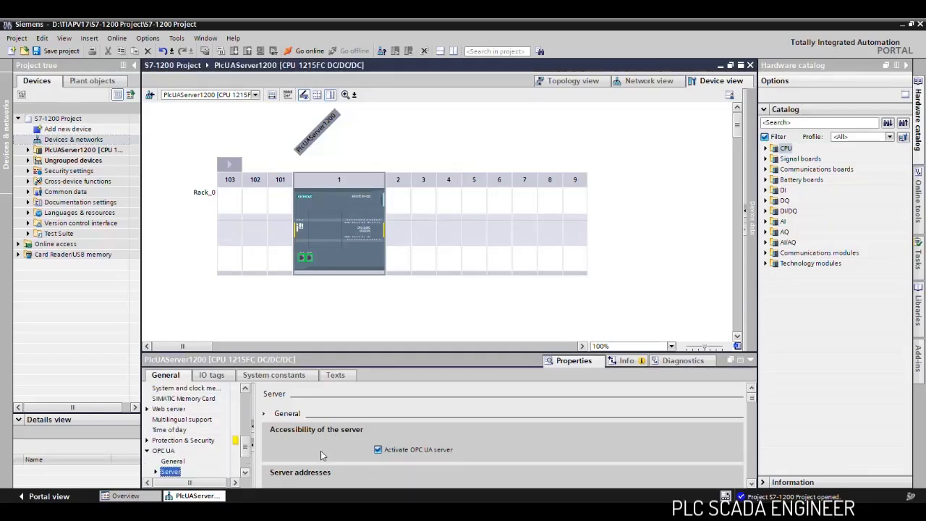
- Review the OPC UA server's addresses, port and session options, and the security policies available on the server
{"action": "scroll", "coordinate": [244, 444], "scroll_direction": "down", "scroll_amount": 4}
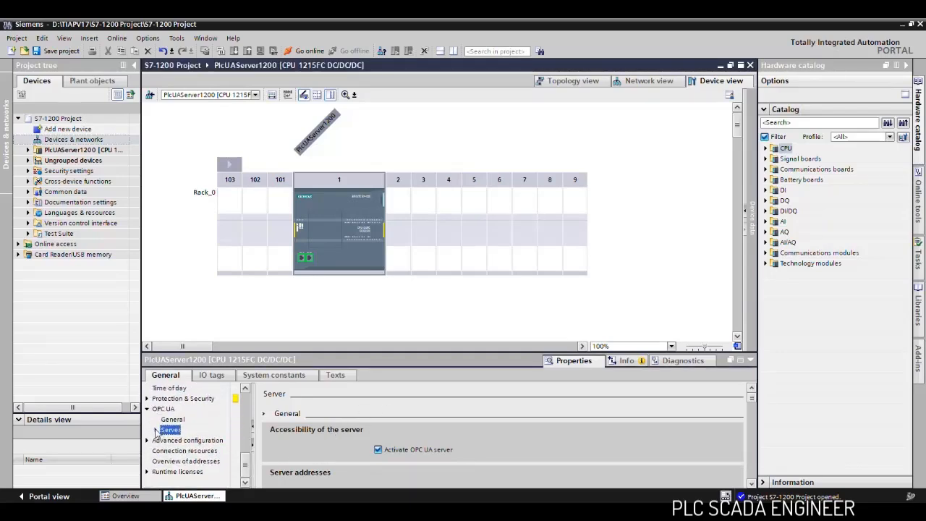
{"action": "left_click", "coordinate": [156, 431]}
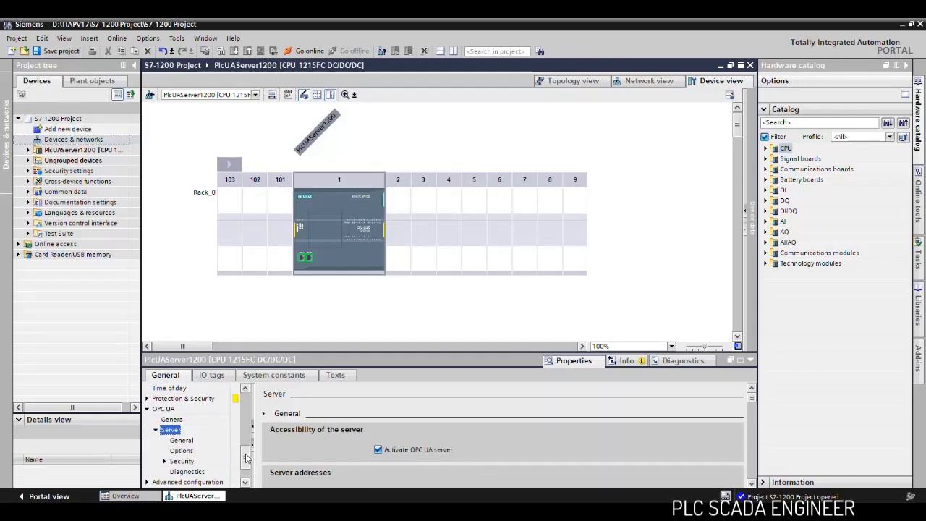
{"action": "scroll", "coordinate": [244, 458], "scroll_direction": "down", "scroll_amount": 1}
{"action": "scroll", "coordinate": [352, 437], "scroll_direction": "down", "scroll_amount": 3}
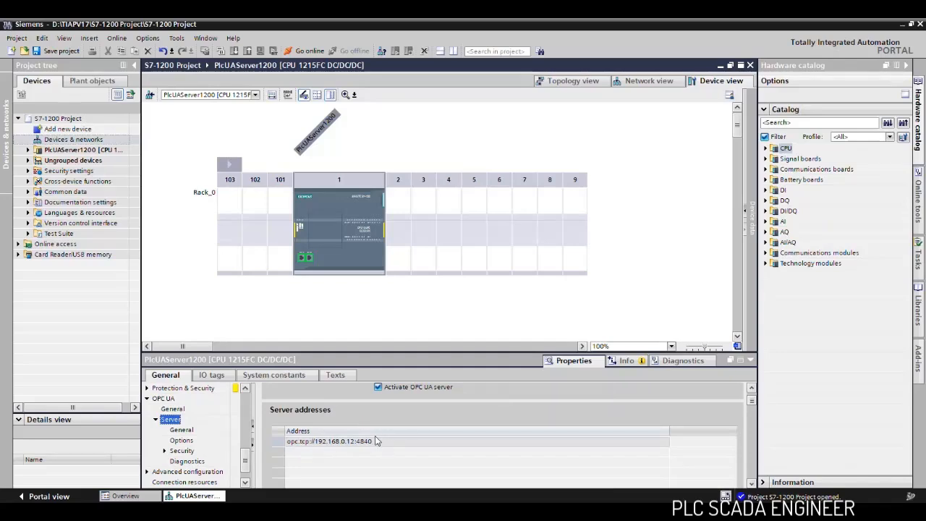
{"action": "scroll", "coordinate": [409, 420], "scroll_direction": "down", "scroll_amount": 2}
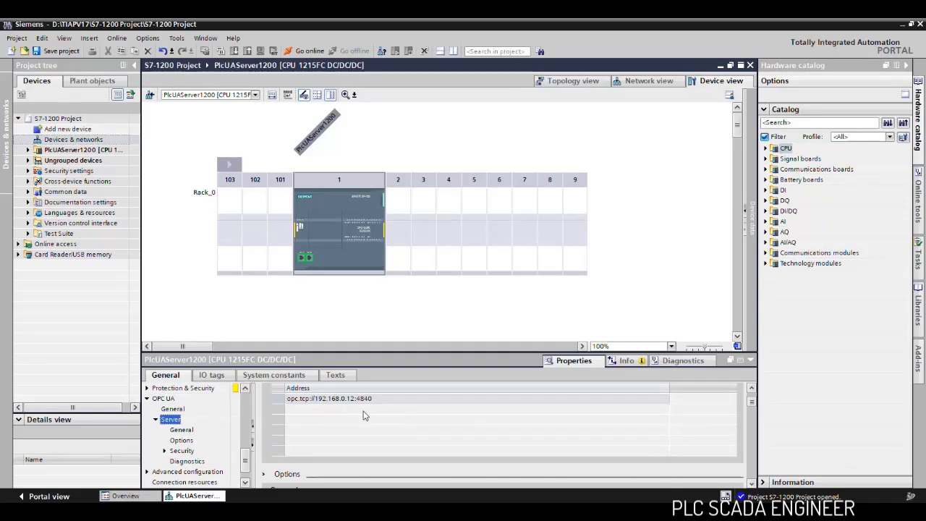
{"action": "left_click", "coordinate": [752, 484]}
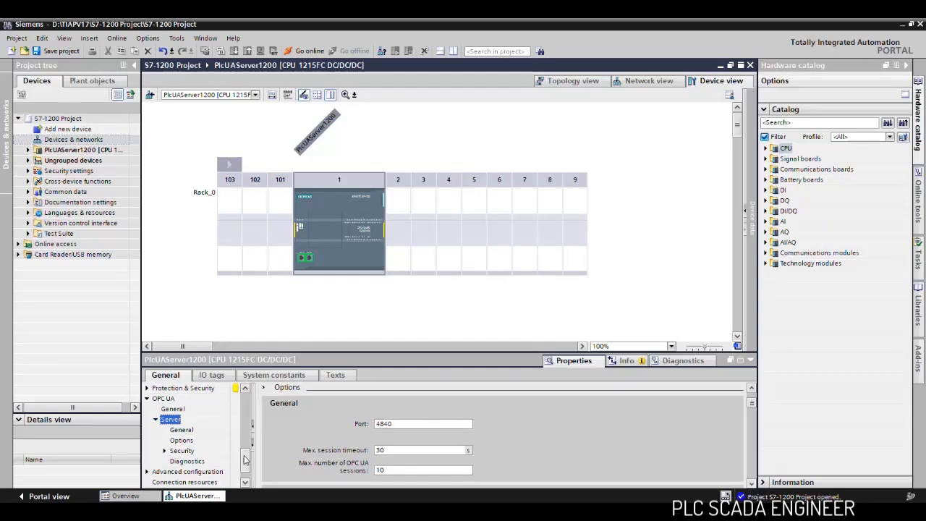
{"action": "left_click", "coordinate": [181, 450]}
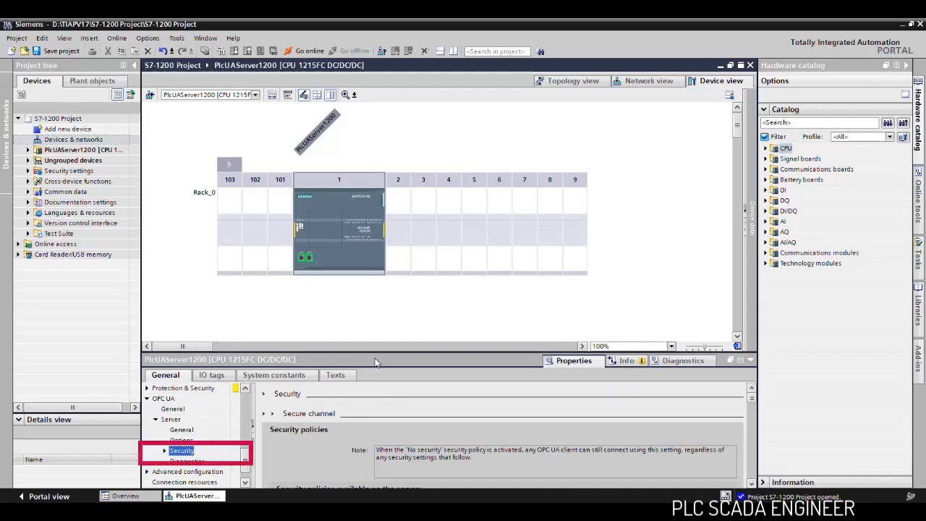
{"action": "left_click_drag", "start_coordinate": [374, 352], "coordinate": [385, 304]}
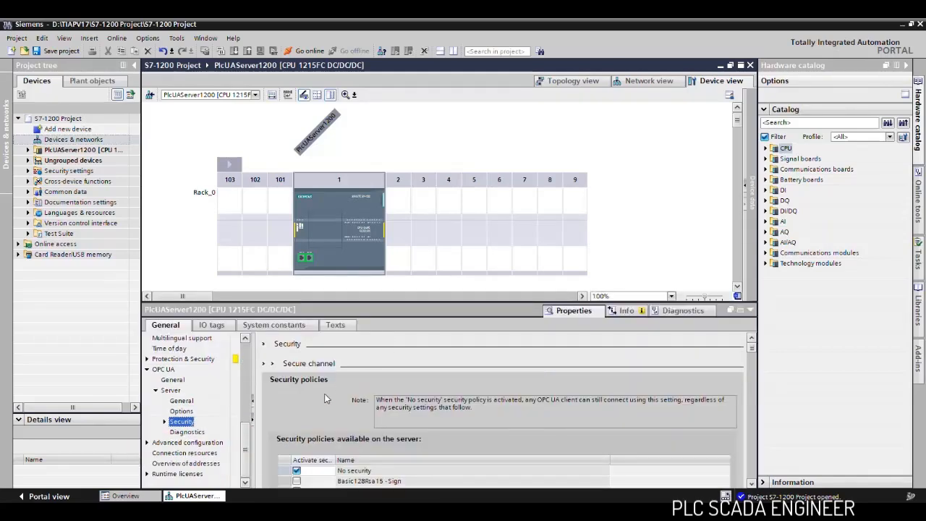
{"action": "scroll", "coordinate": [325, 393], "scroll_direction": "down", "scroll_amount": 3}
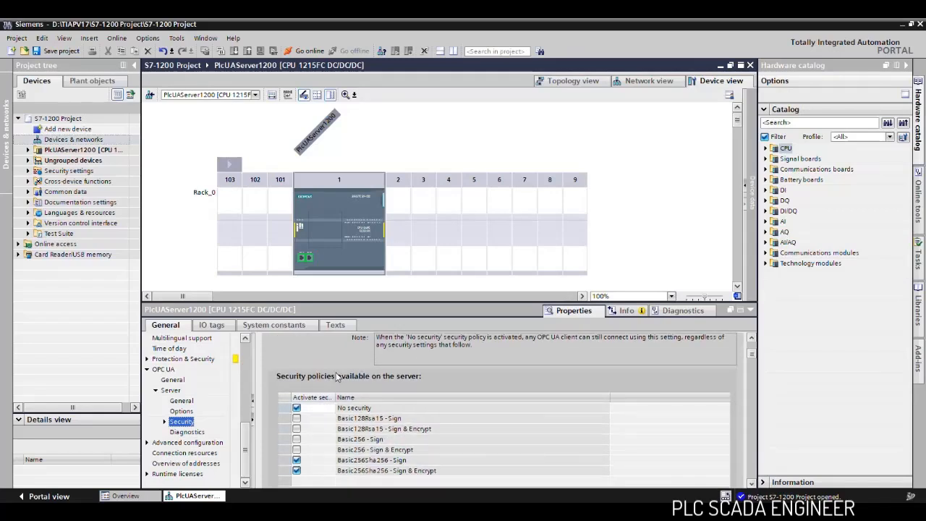
{"action": "scroll", "coordinate": [361, 374], "scroll_direction": "down", "scroll_amount": 1}
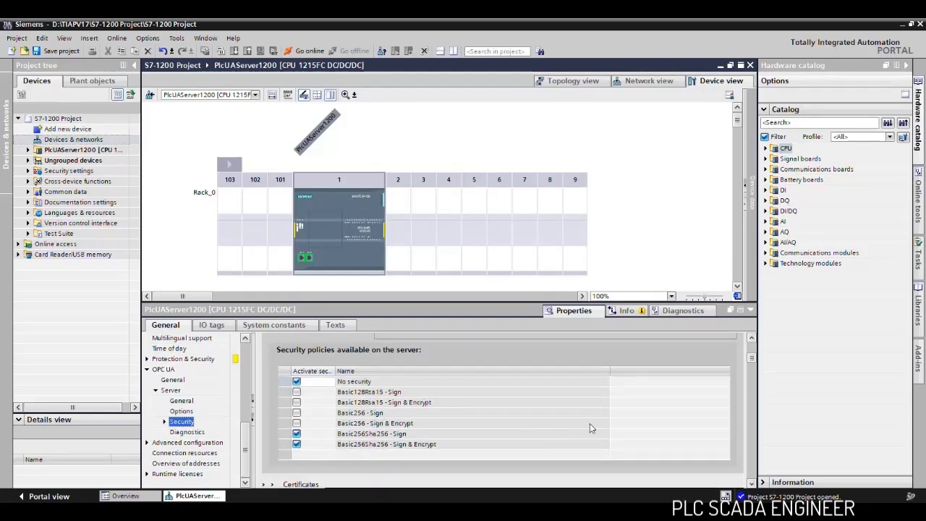
- Create a new OPC UA server certificate with hash algorithm sha256 and usage OpcUa Server
{"action": "left_click", "coordinate": [753, 484]}
{"action": "left_click", "coordinate": [753, 484]}
{"action": "left_click", "coordinate": [753, 484]}
{"action": "left_click", "coordinate": [752, 484]}
{"action": "left_click", "coordinate": [752, 484]}
{"action": "left_click", "coordinate": [753, 484]}
{"action": "left_click", "coordinate": [753, 484]}
{"action": "left_click", "coordinate": [752, 484]}
{"action": "left_click", "coordinate": [752, 484]}
{"action": "left_click", "coordinate": [752, 484]}
{"action": "left_click", "coordinate": [753, 484]}
{"action": "left_click", "coordinate": [752, 484]}
{"action": "left_click", "coordinate": [753, 484]}
{"action": "left_click", "coordinate": [753, 484]}
{"action": "left_click", "coordinate": [752, 484]}
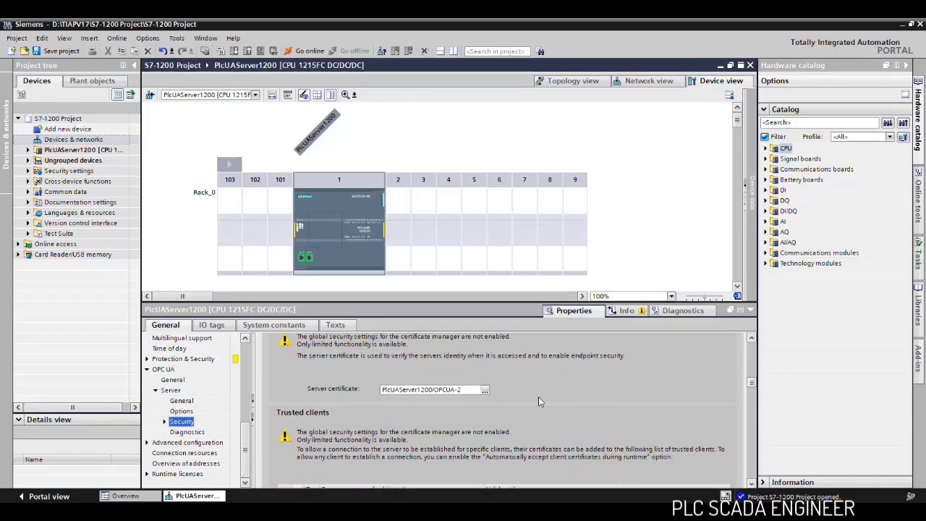
{"action": "left_click", "coordinate": [484, 391]}
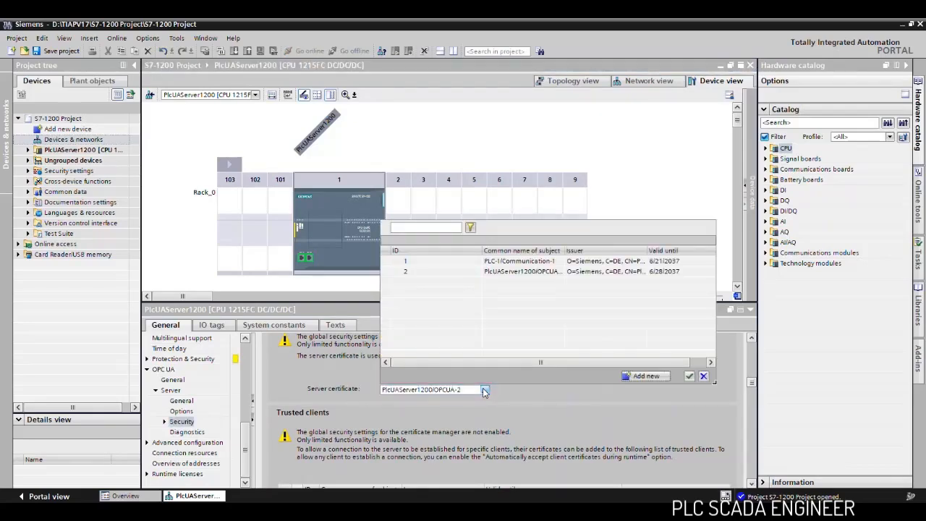
{"action": "left_click", "coordinate": [646, 378]}
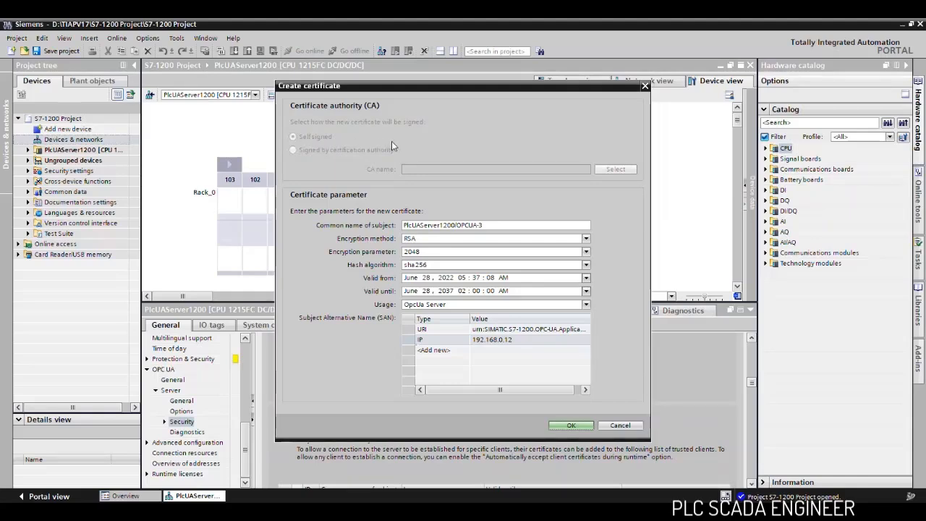
{"action": "left_click", "coordinate": [448, 225]}
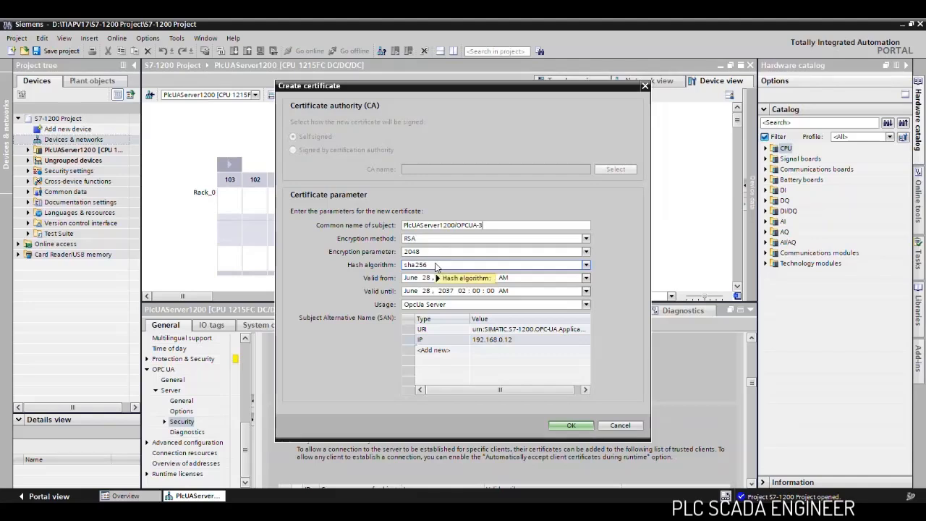
{"action": "left_click", "coordinate": [586, 264]}
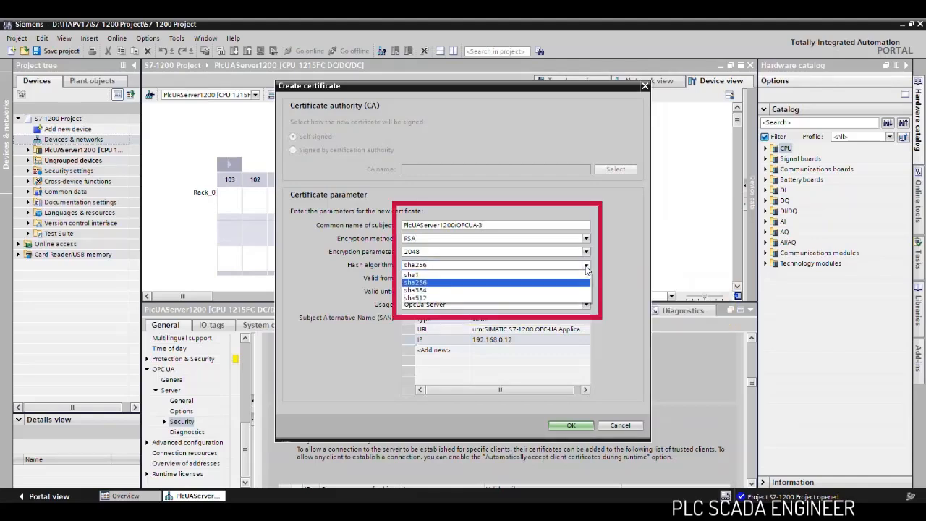
{"action": "left_click", "coordinate": [586, 267]}
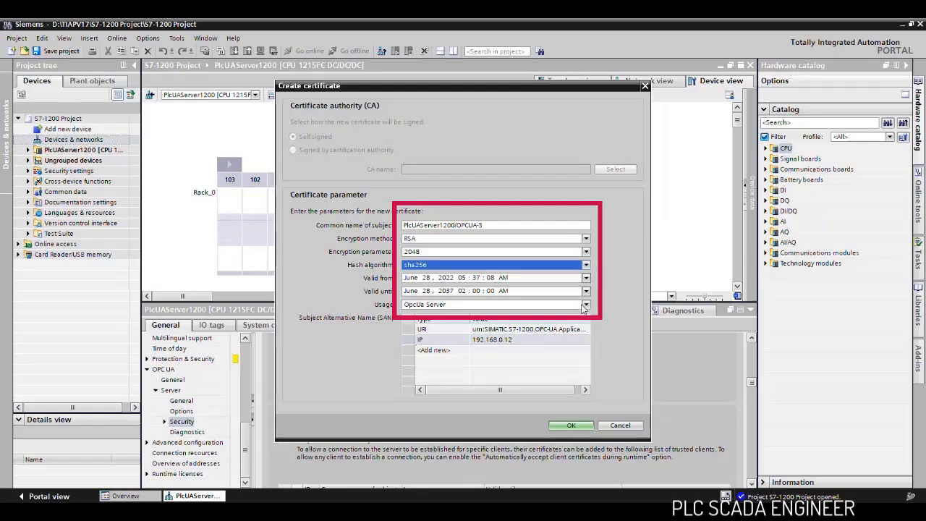
{"action": "left_click", "coordinate": [586, 306]}
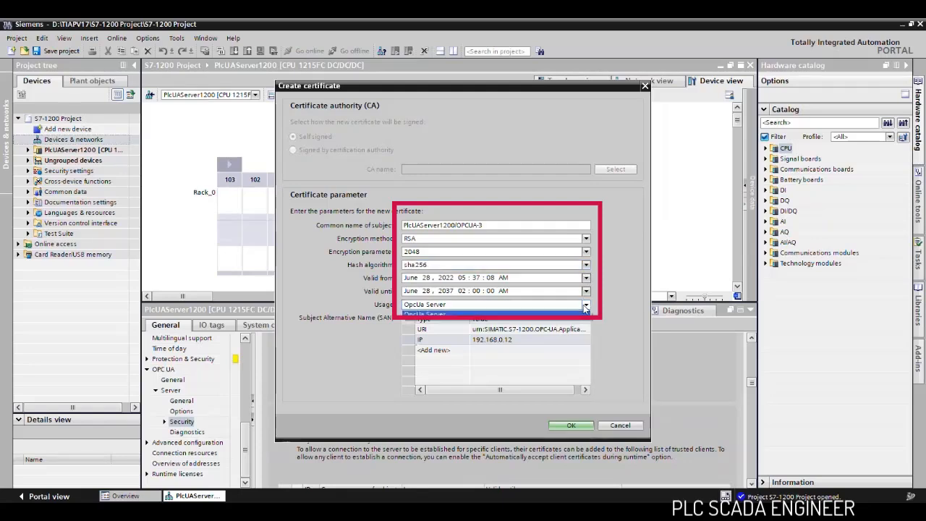
{"action": "left_click", "coordinate": [584, 312]}
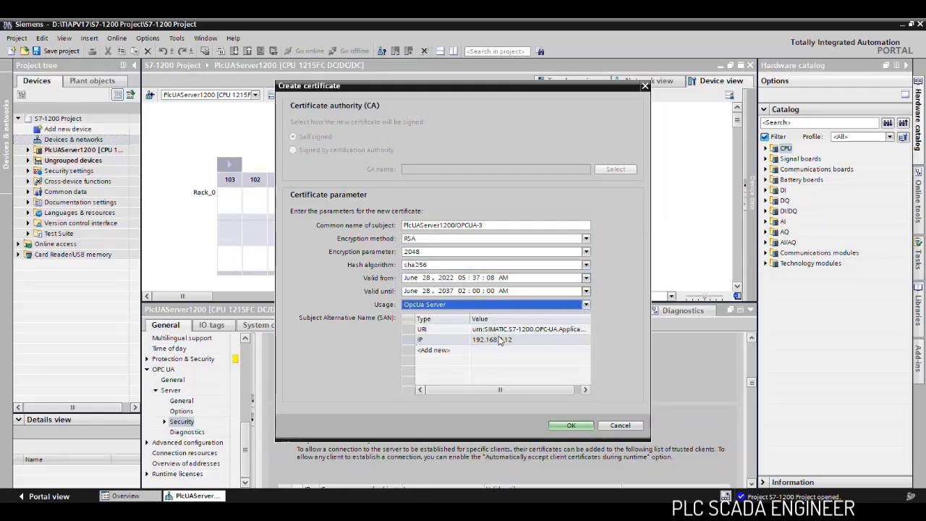
{"action": "left_click", "coordinate": [576, 428]}
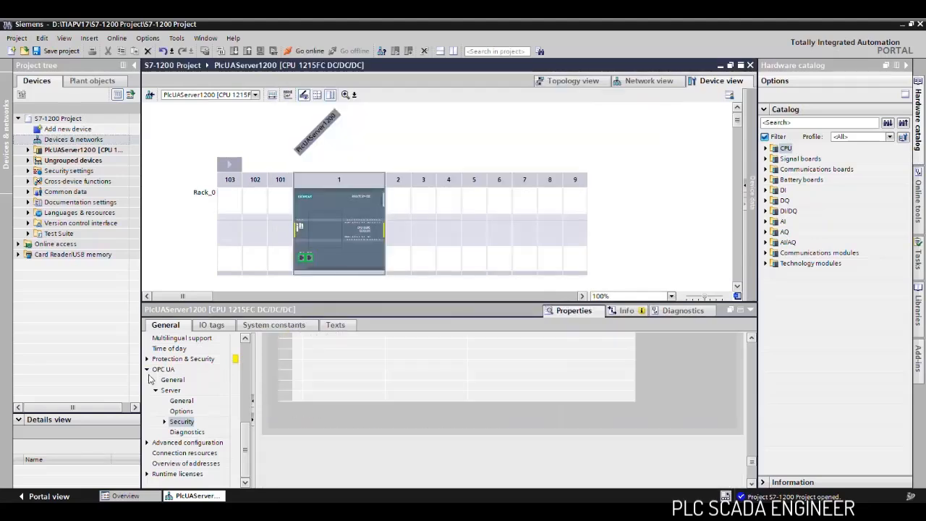
- Set the purchased OPC UA runtime license type to SIMATIC OPC UA S7-1200 basic
{"action": "left_click", "coordinate": [148, 371]}
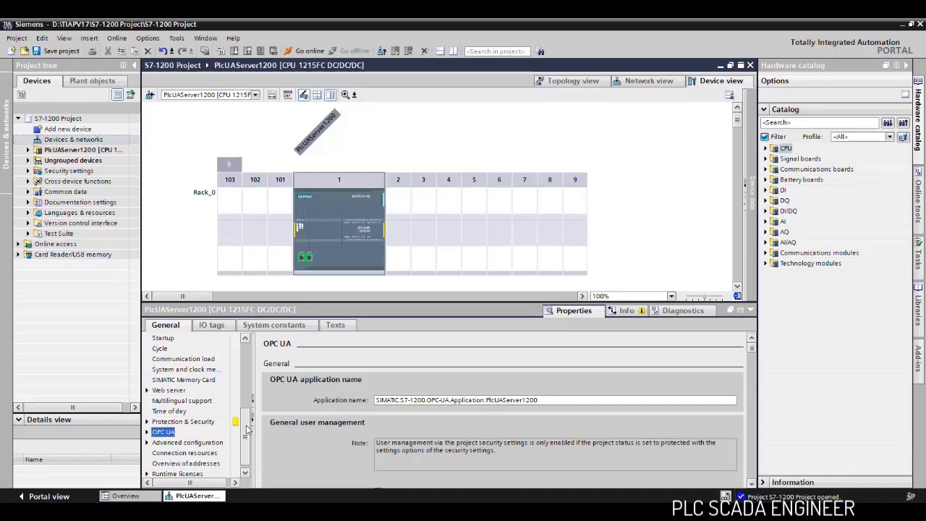
{"action": "left_click", "coordinate": [146, 463]}
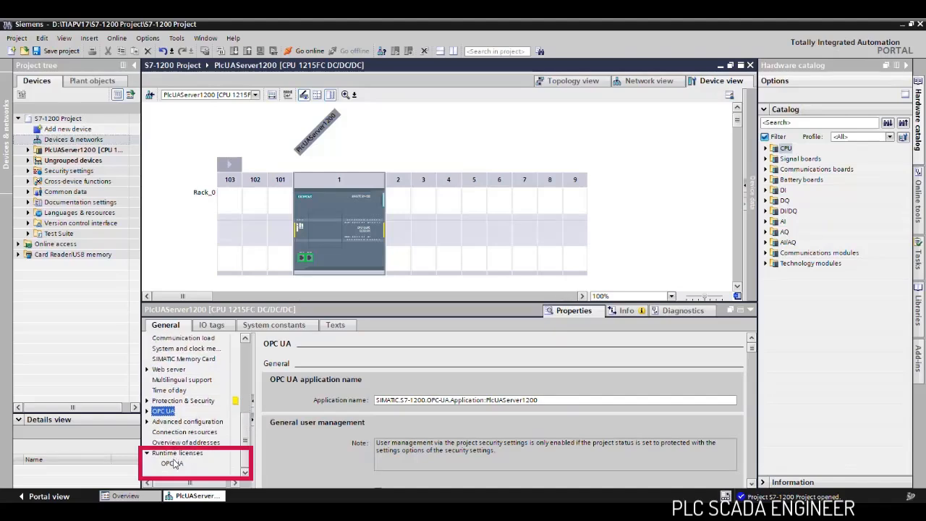
{"action": "left_click", "coordinate": [173, 466]}
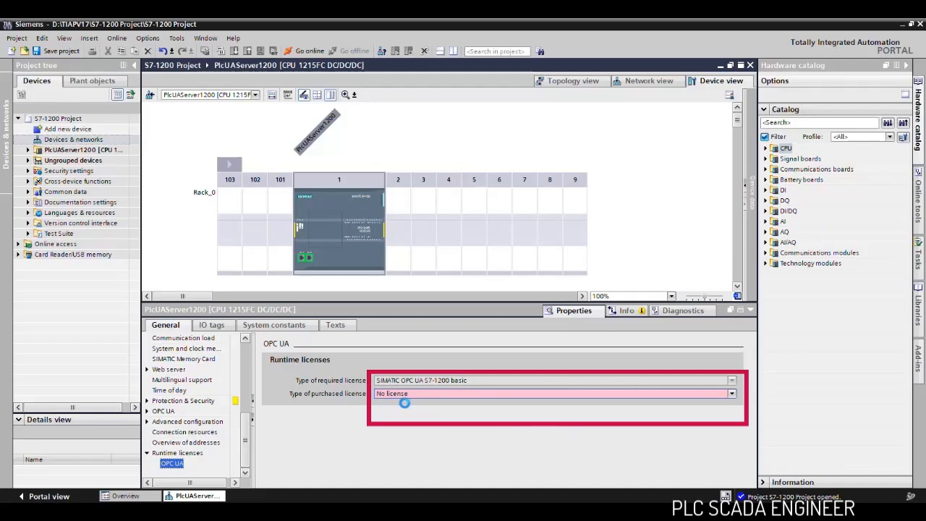
{"action": "left_click", "coordinate": [732, 394]}
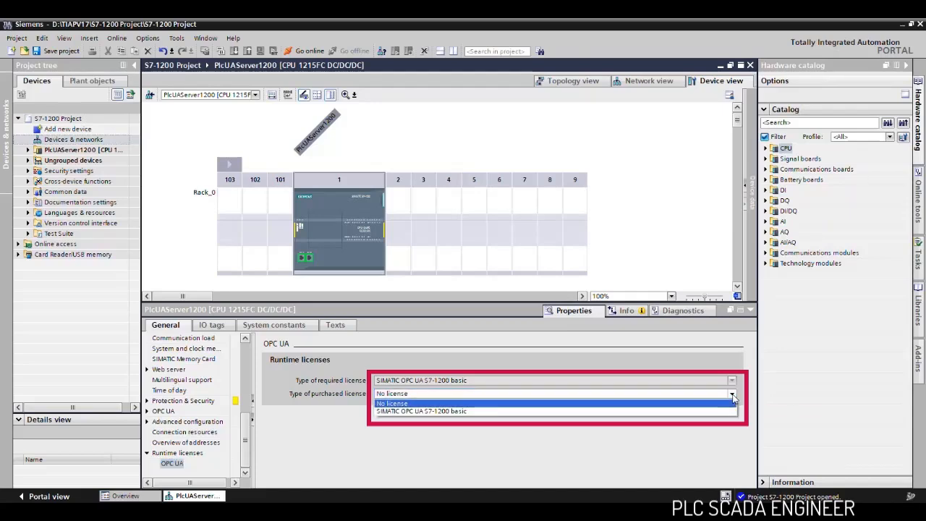
{"action": "left_click", "coordinate": [472, 412]}
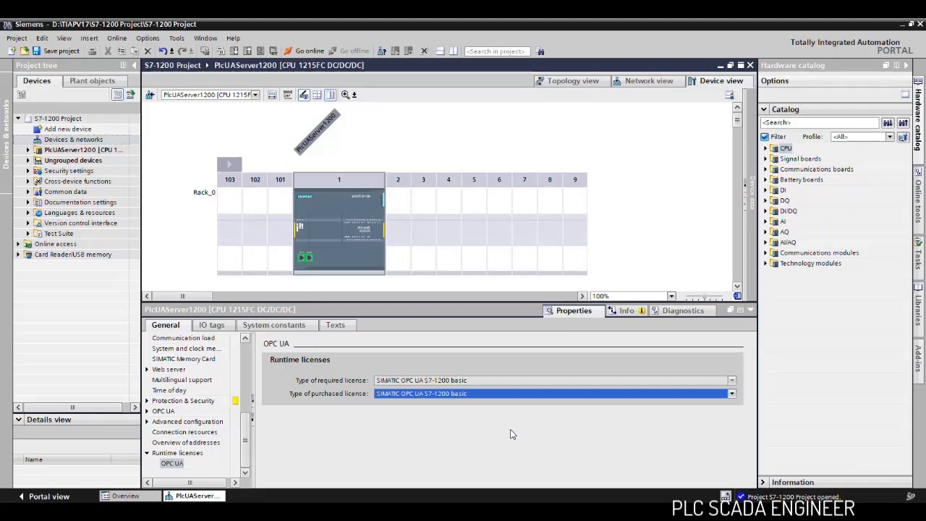
- Compile the hardware and software changes of the PlcUAServer1200 CPU
{"action": "left_click", "coordinate": [66, 150]}
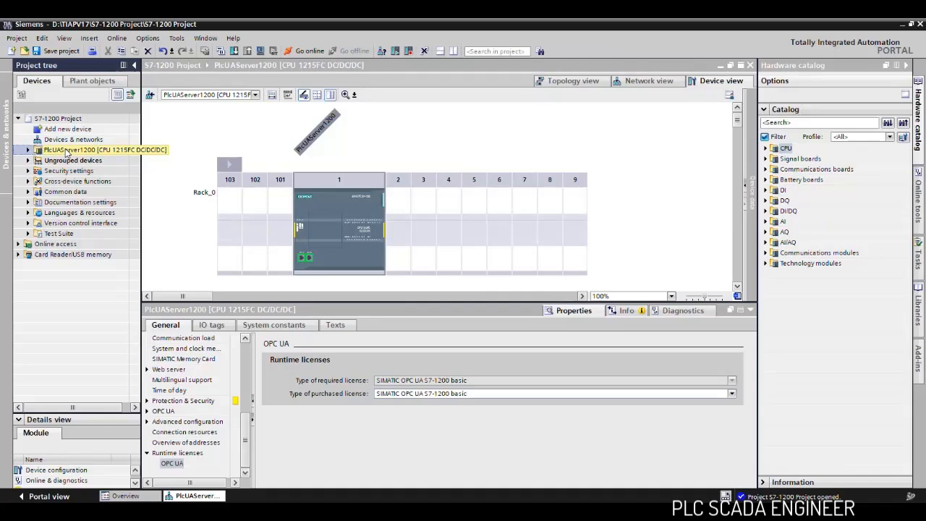
{"action": "right_click", "coordinate": [66, 151]}
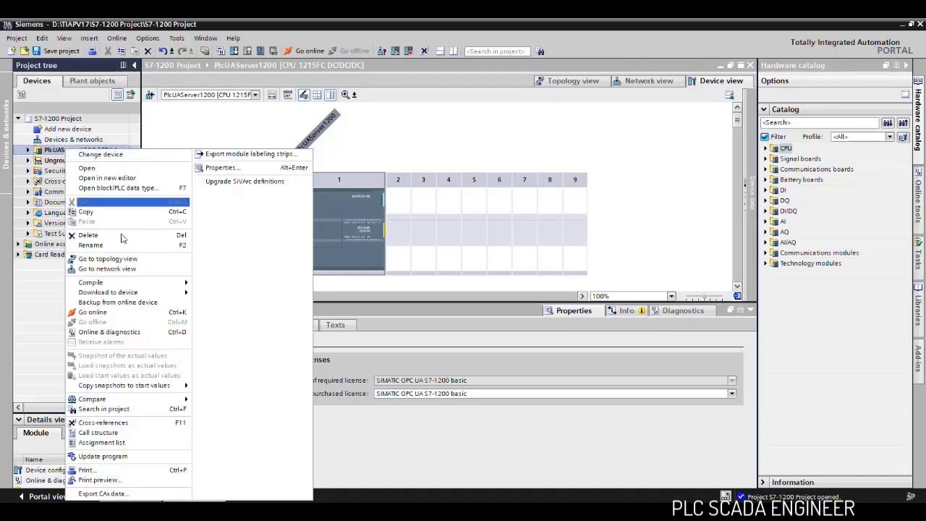
{"action": "mouse_move", "coordinate": [124, 284]}
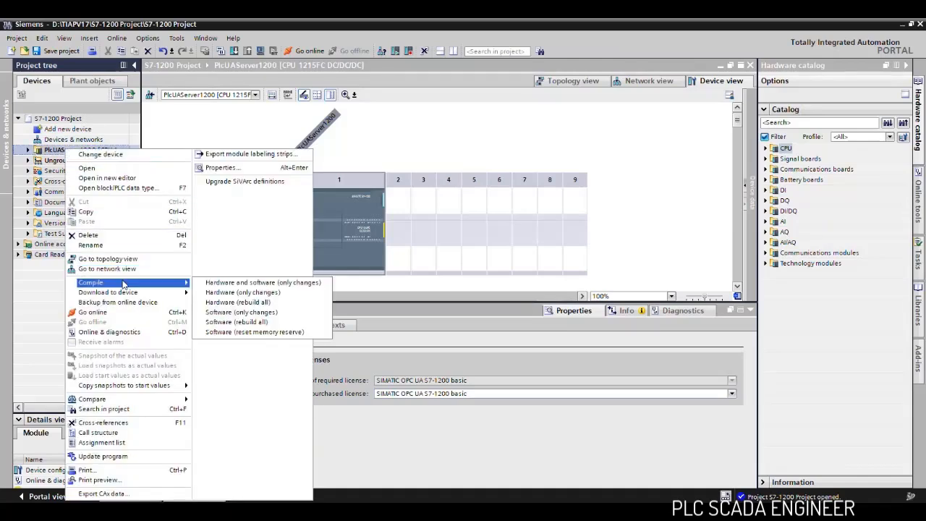
{"action": "left_click", "coordinate": [268, 283]}
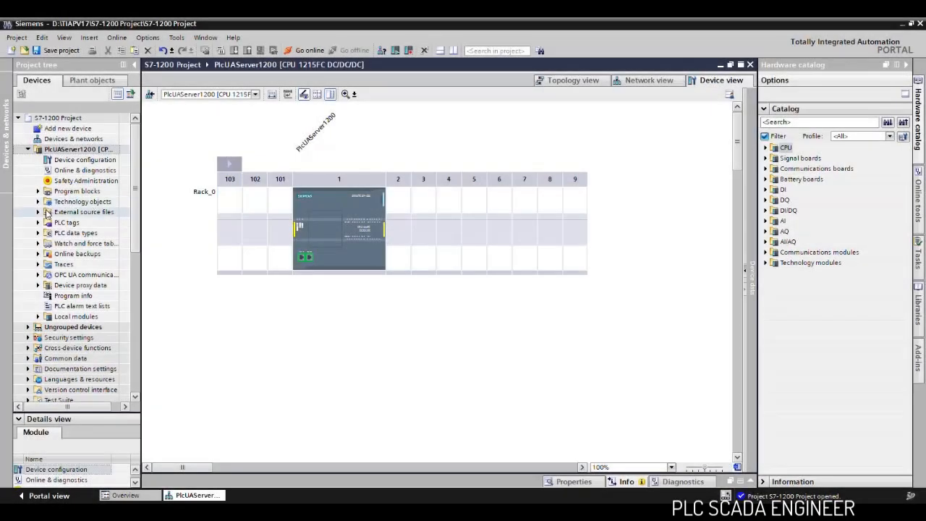
- Open the default tag table and widen its access columns to check the tags' OPC UA accessible and writable settings
{"action": "left_click", "coordinate": [38, 223]}
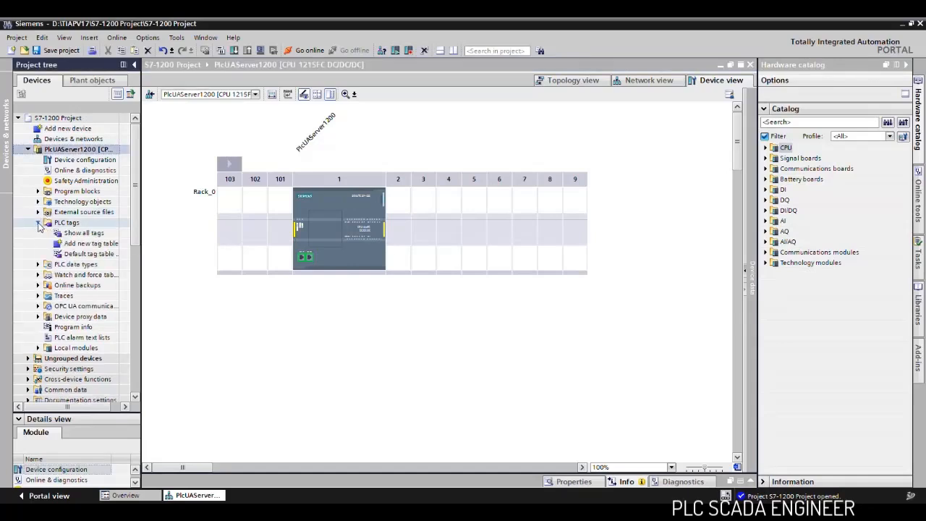
{"action": "double_click", "coordinate": [81, 254]}
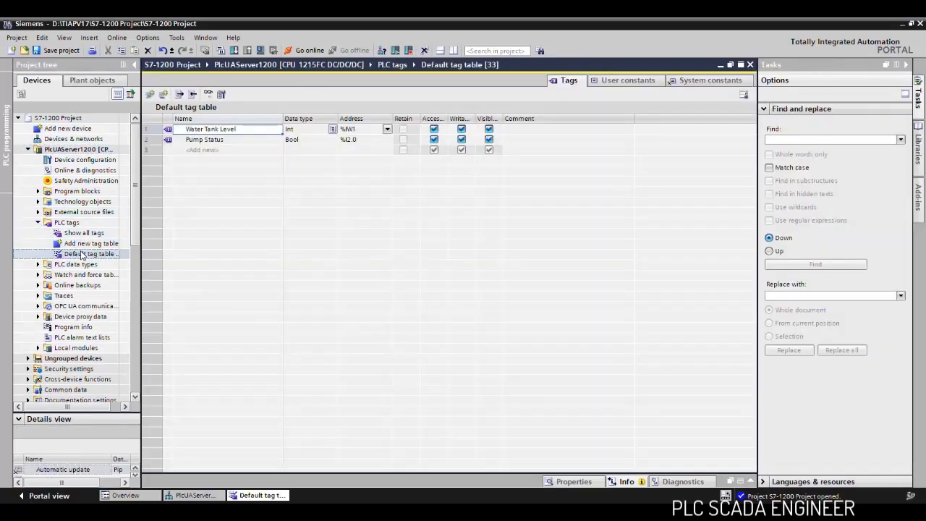
{"action": "left_click_drag", "start_coordinate": [447, 119], "coordinate": [543, 123]}
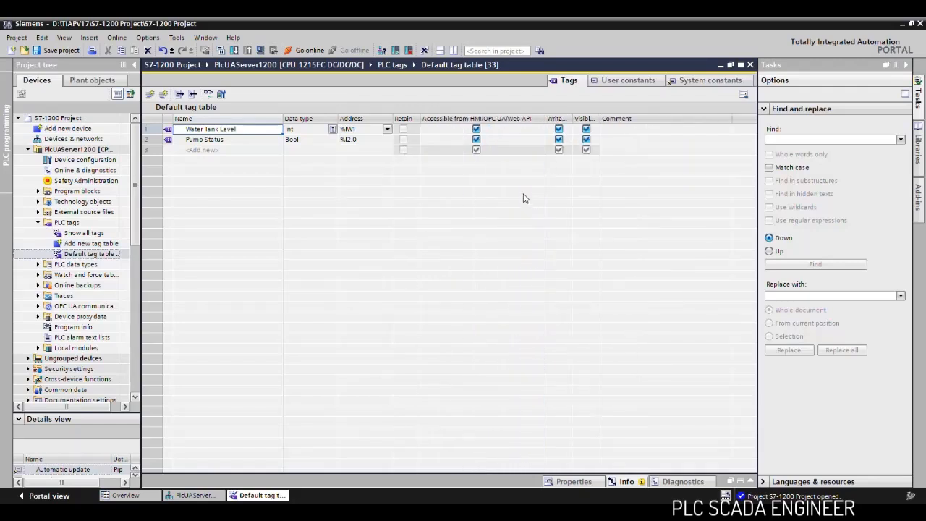
{"action": "left_click_drag", "start_coordinate": [573, 120], "coordinate": [662, 119]}
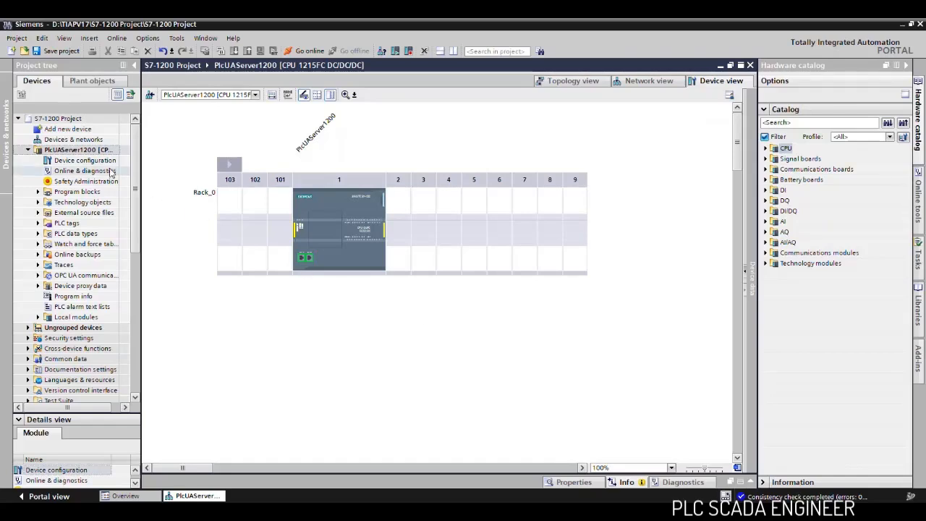
- Add a new OPC UA server interface of type Interface to the PLC, keeping the default name
{"action": "left_click", "coordinate": [39, 276]}
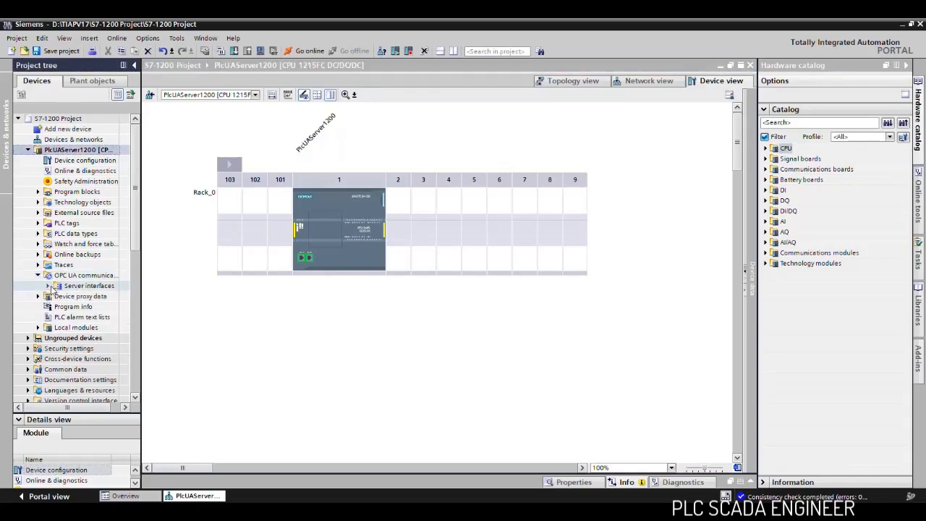
{"action": "left_click", "coordinate": [47, 286]}
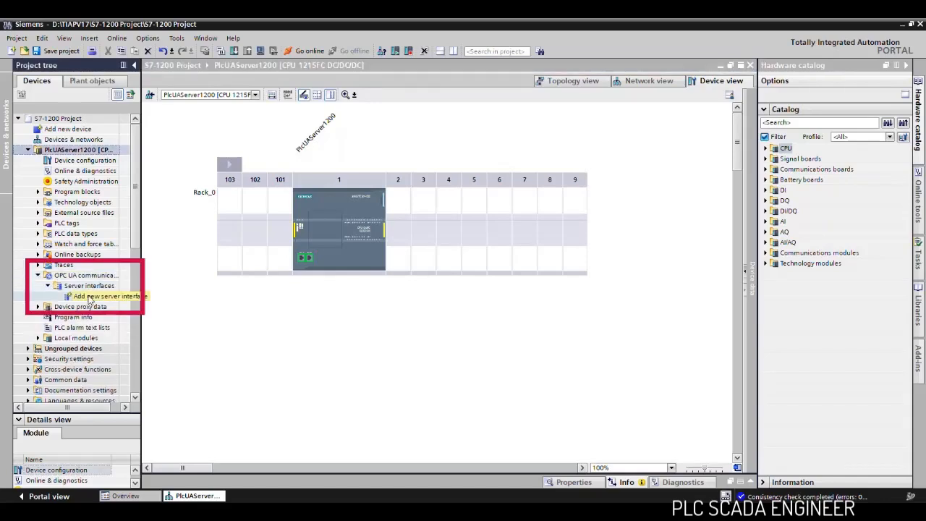
{"action": "double_click", "coordinate": [90, 296]}
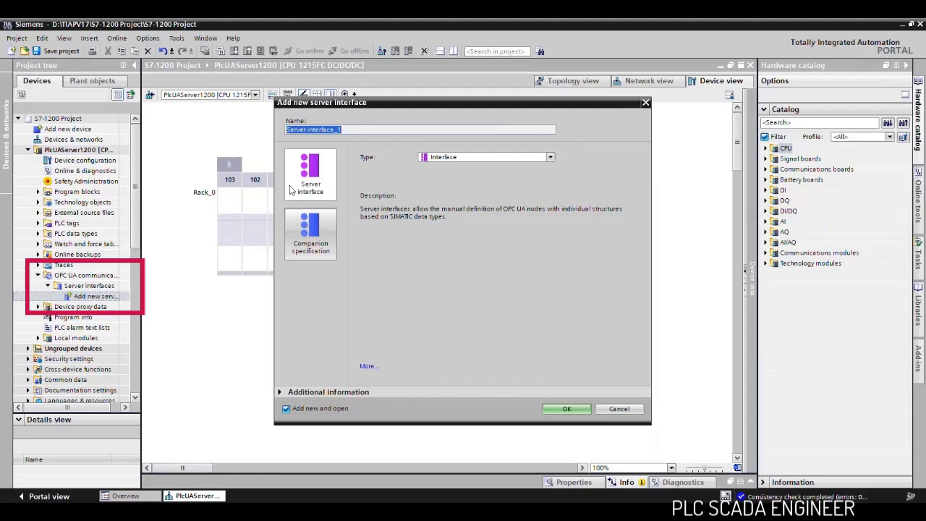
{"action": "left_click", "coordinate": [567, 410]}
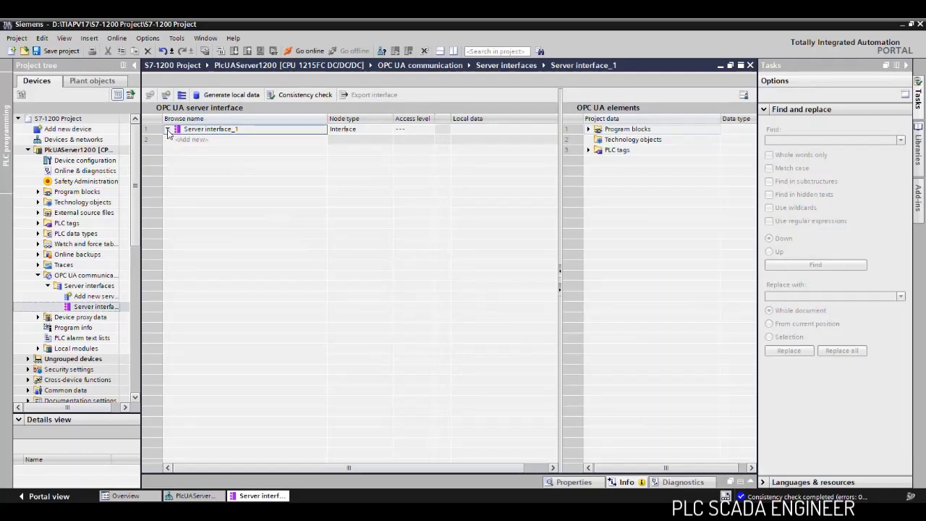
- Add the Pump Status and Water Tank Level tags from the default tag table to the new server interface
{"action": "left_click", "coordinate": [590, 149]}
{"action": "left_click", "coordinate": [589, 149]}
{"action": "left_click", "coordinate": [598, 160]}
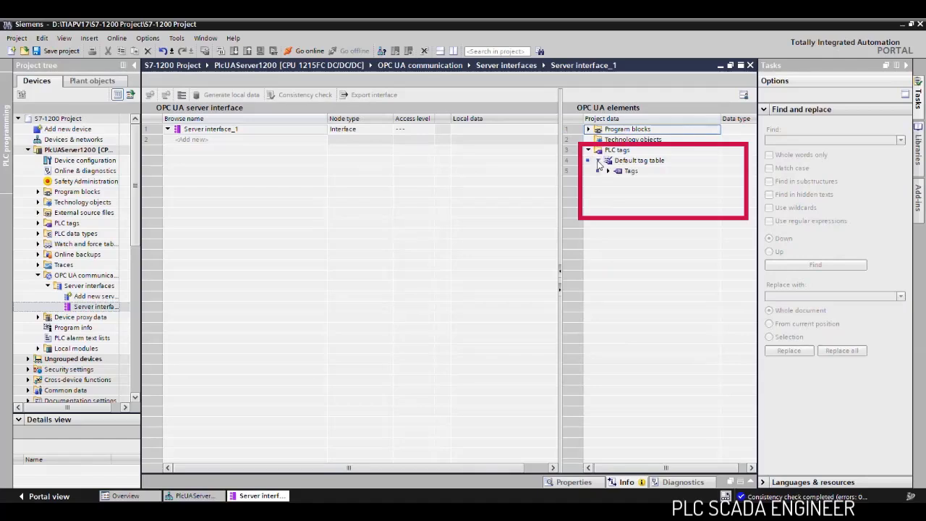
{"action": "left_click", "coordinate": [608, 171]}
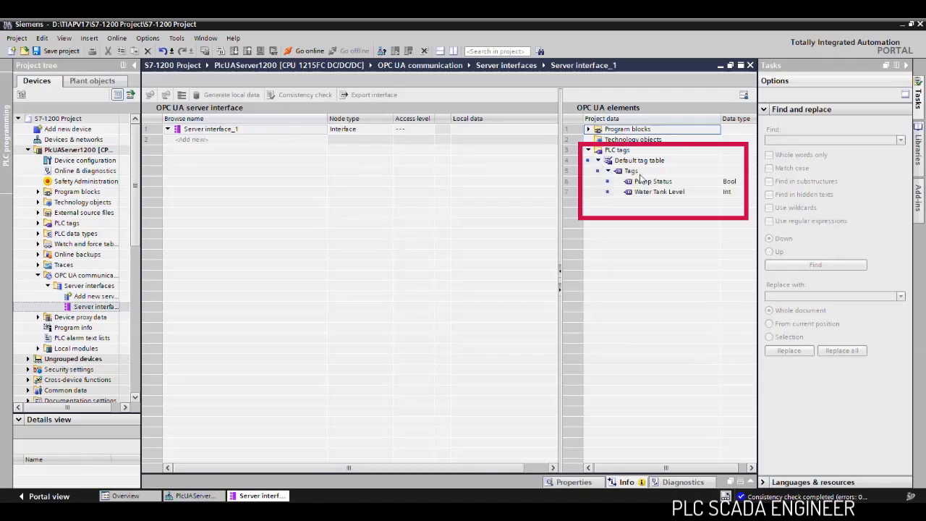
{"action": "left_click", "coordinate": [671, 184]}
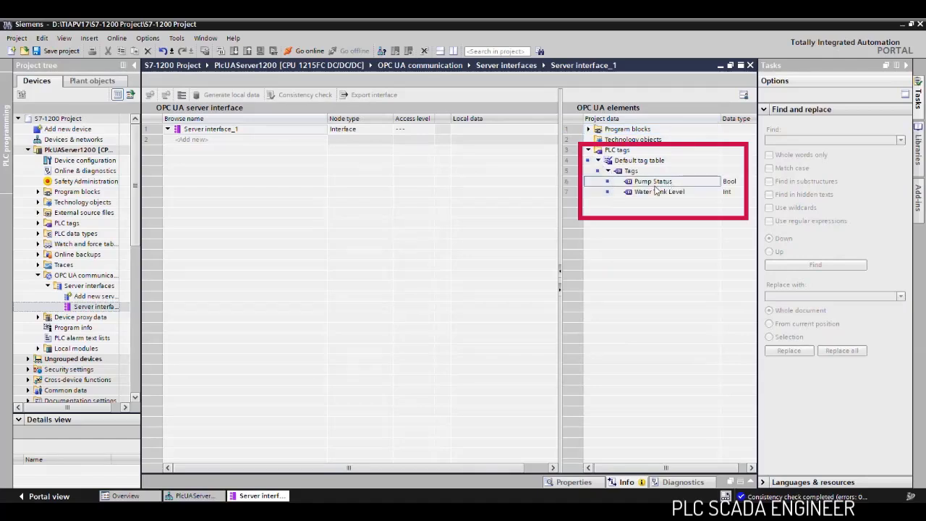
{"action": "left_click", "coordinate": [649, 194], "text": "shift"}
{"action": "mouse_move", "coordinate": [650, 191]}
{"action": "left_mouse_down"}
{"action": "mouse_move", "coordinate": [438, 173]}
{"action": "mouse_move", "coordinate": [221, 134]}
{"action": "left_mouse_up"}
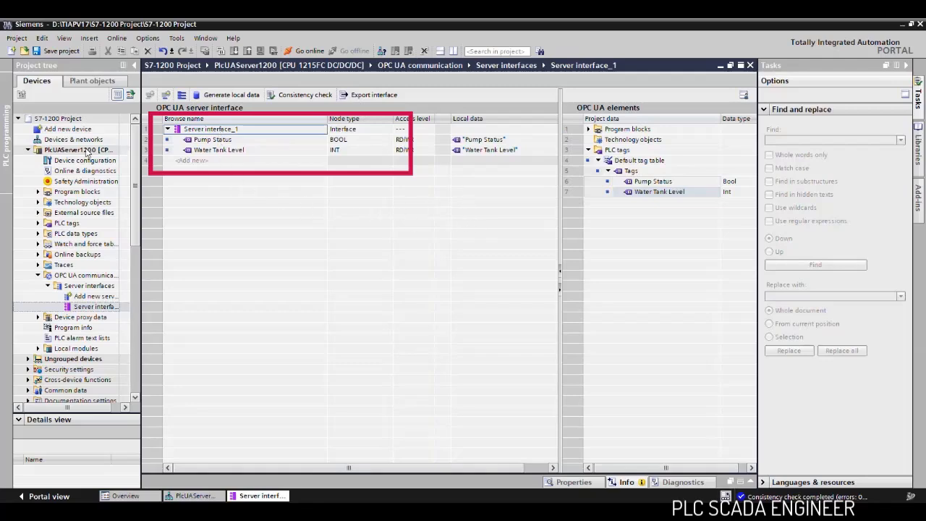
- Recompile the PLC's hardware and software changes with the new server interface included
{"action": "right_click", "coordinate": [75, 150]}
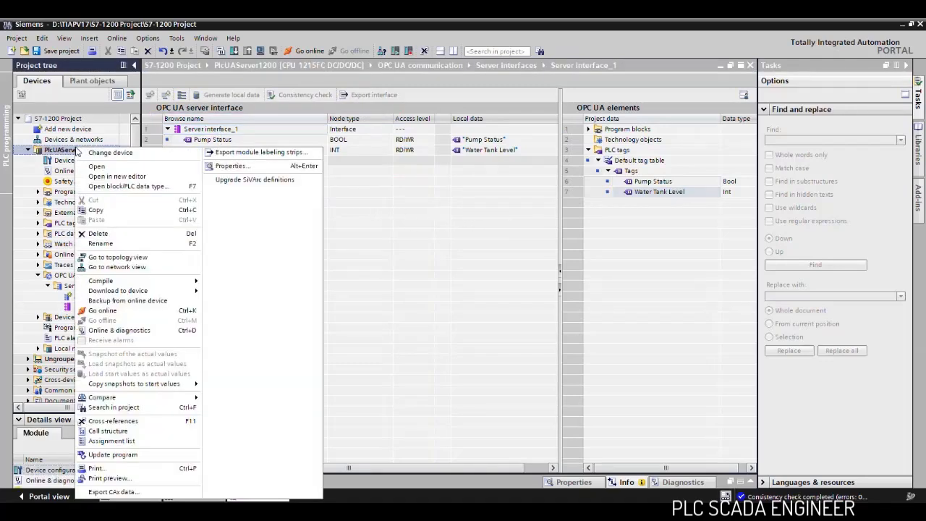
{"action": "mouse_move", "coordinate": [163, 286]}
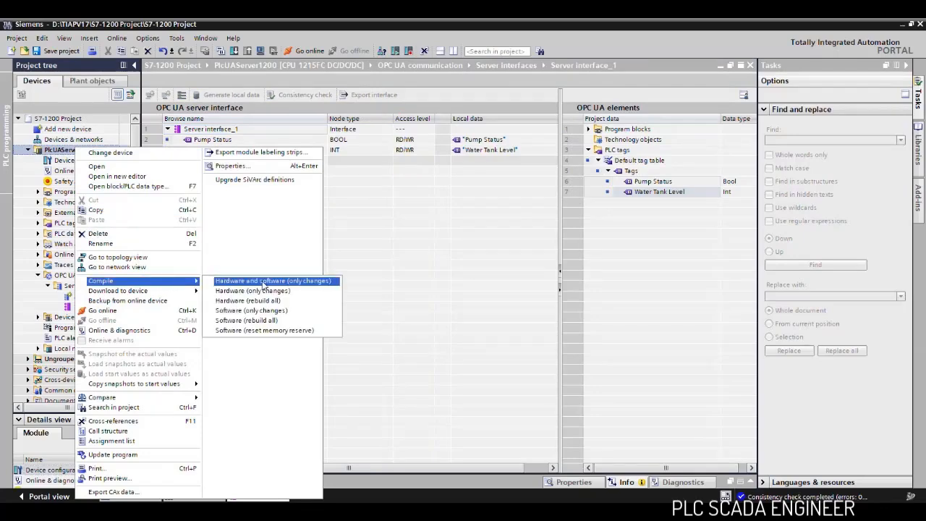
{"action": "left_click", "coordinate": [262, 281]}
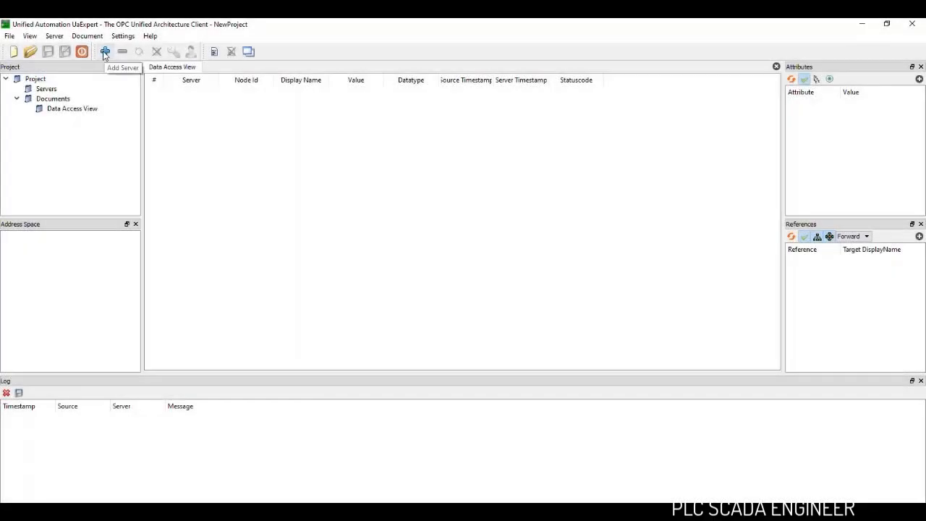
- Switch to UaExpert and add a custom discovery server with the URL opc.tcp://192.168.0.12:4840
{"action": "left_click", "coordinate": [105, 52]}
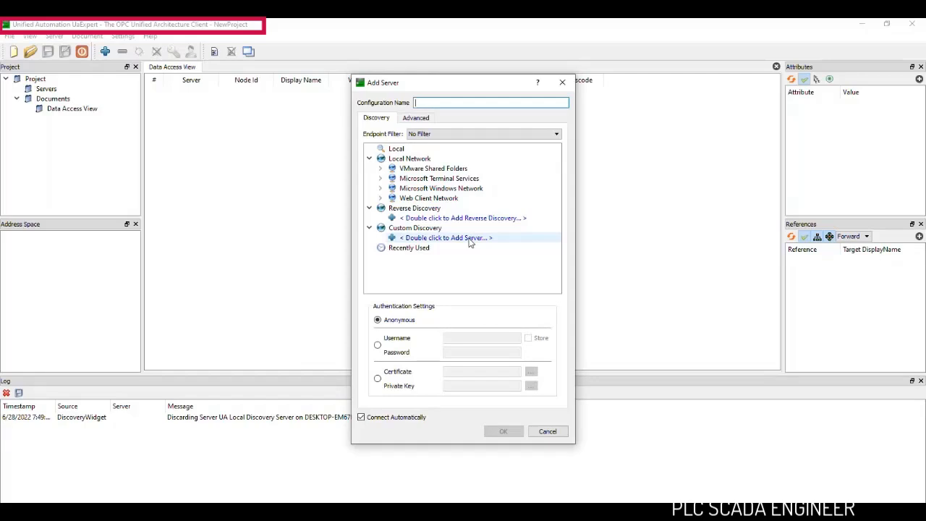
{"action": "double_click", "coordinate": [468, 238]}
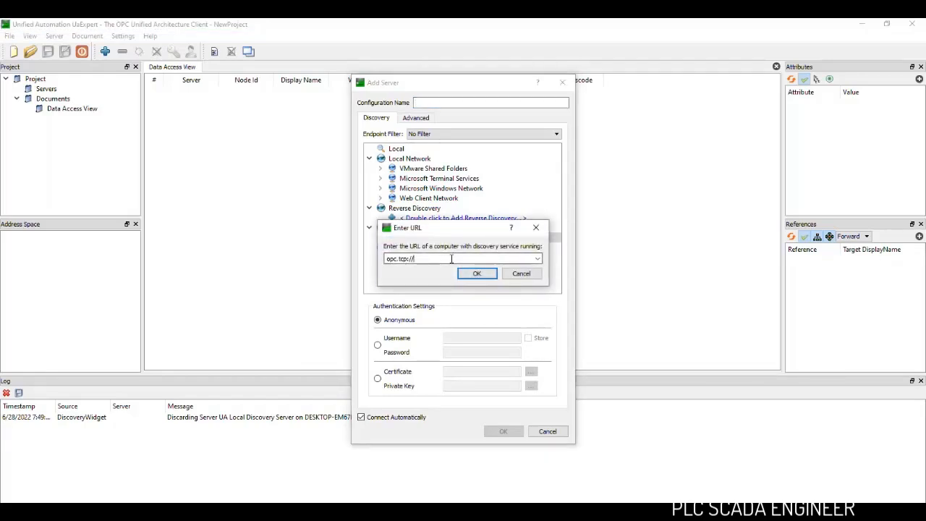
{"action": "type", "text": "192.168.0.12:4840"}
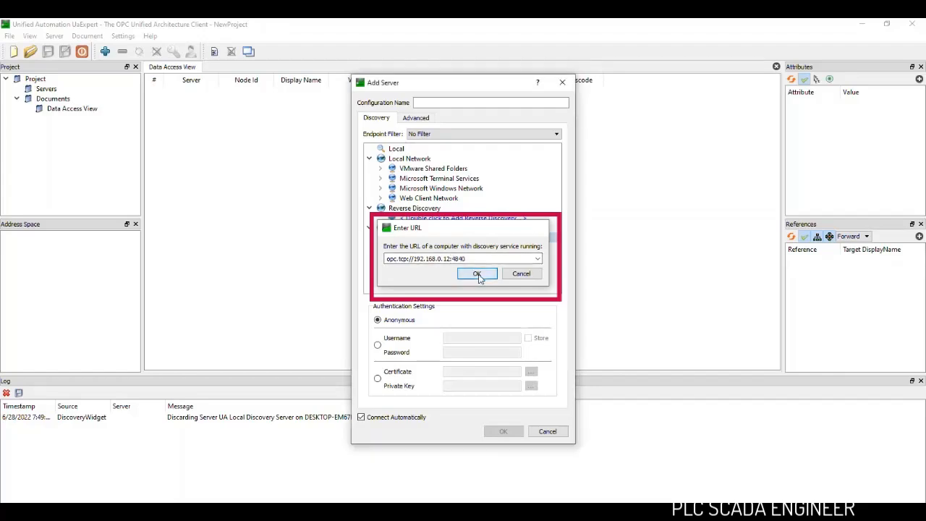
{"action": "left_click", "coordinate": [477, 274]}
- Connect anonymously to the PLC server's None - None (uatcp-uasc-uabinary) endpoint, accepting its certificate temporarily for this session
{"action": "left_click", "coordinate": [380, 248]}
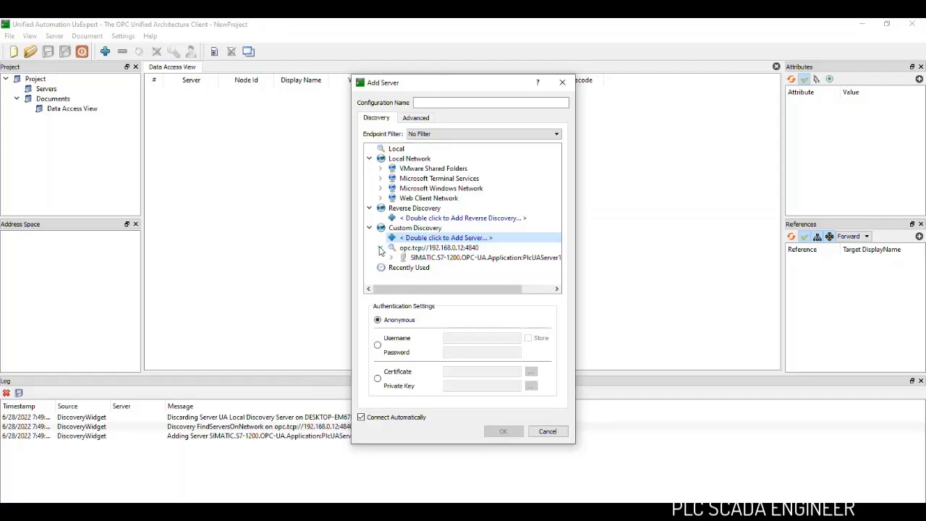
{"action": "left_click", "coordinate": [391, 259]}
{"action": "left_click_drag", "start_coordinate": [412, 292], "coordinate": [418, 292]}
{"action": "left_click_drag", "start_coordinate": [556, 215], "coordinate": [557, 229]}
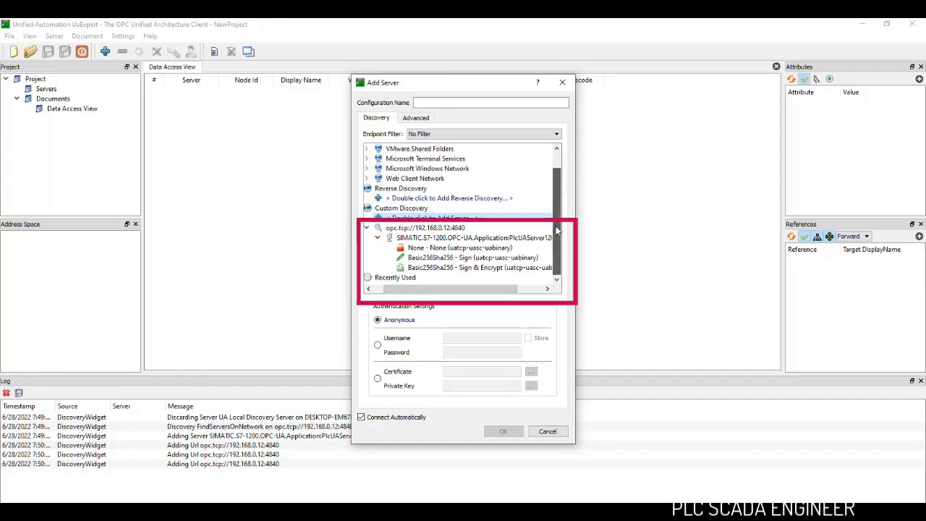
{"action": "left_click", "coordinate": [474, 249]}
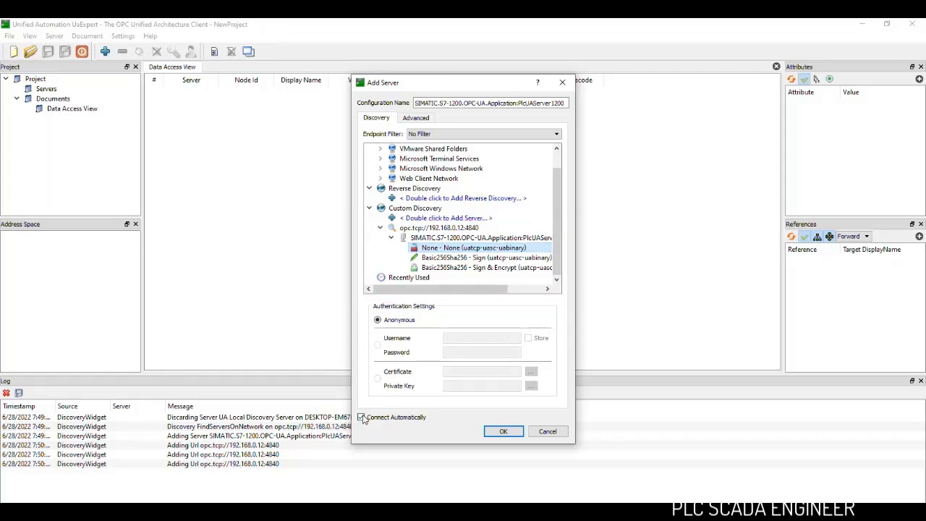
{"action": "left_click", "coordinate": [505, 433]}
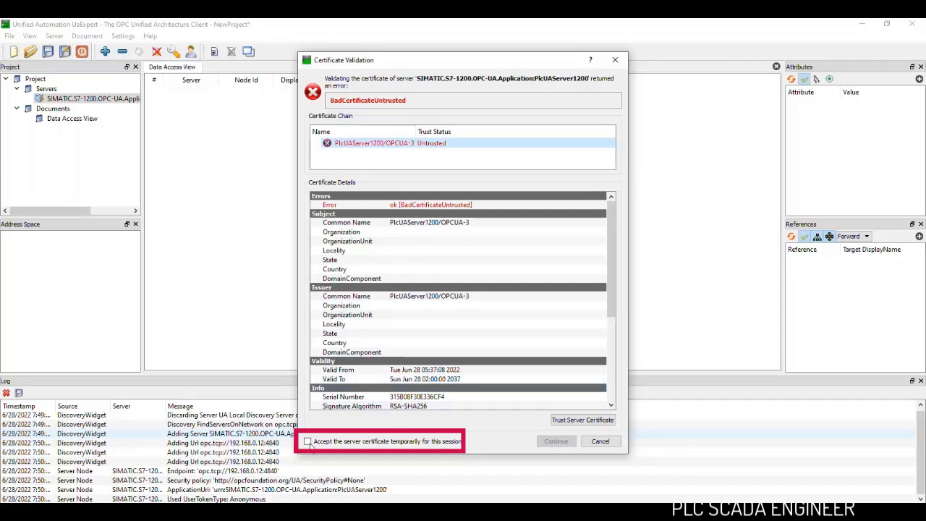
{"action": "left_click", "coordinate": [308, 442]}
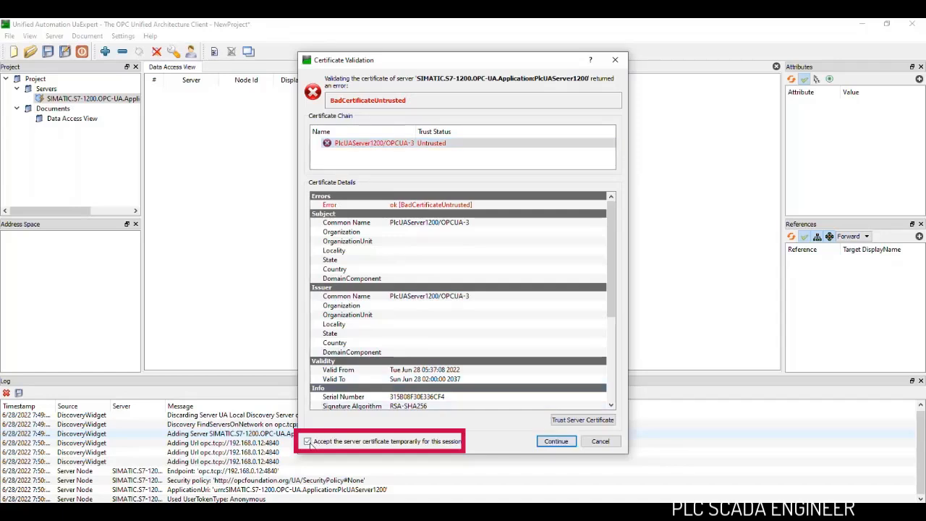
{"action": "left_click", "coordinate": [556, 442]}
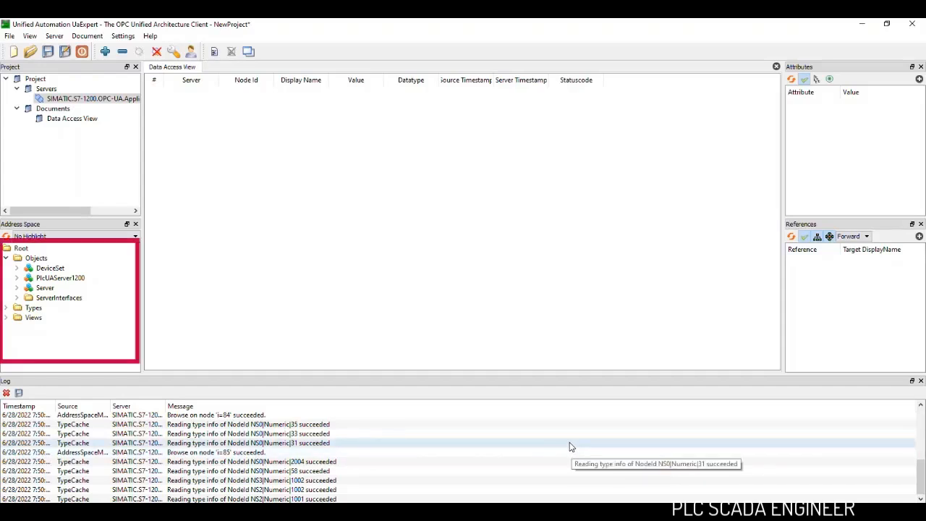
- Add the Pump Status and Water Tank Level nodes from Server interface_1 to the Data Access View
{"action": "left_click", "coordinate": [17, 298]}
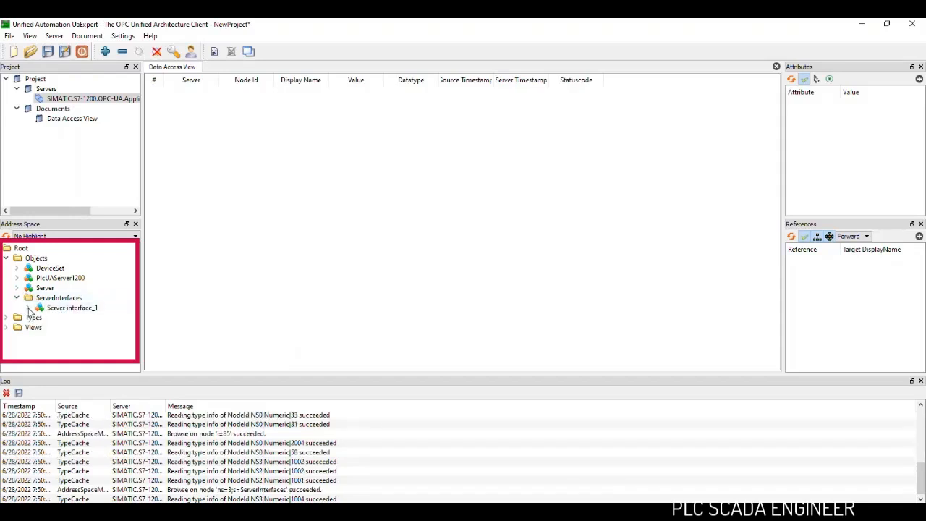
{"action": "left_click", "coordinate": [28, 308]}
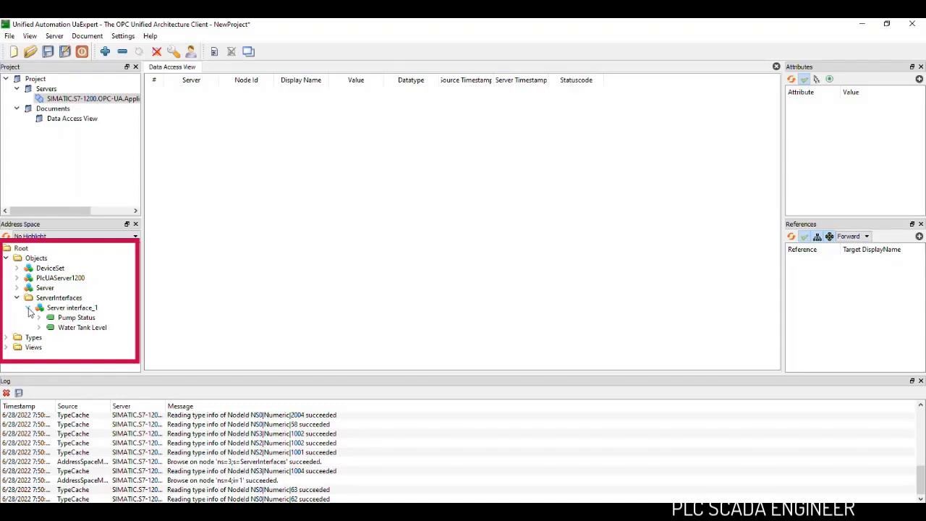
{"action": "left_click", "coordinate": [76, 320]}
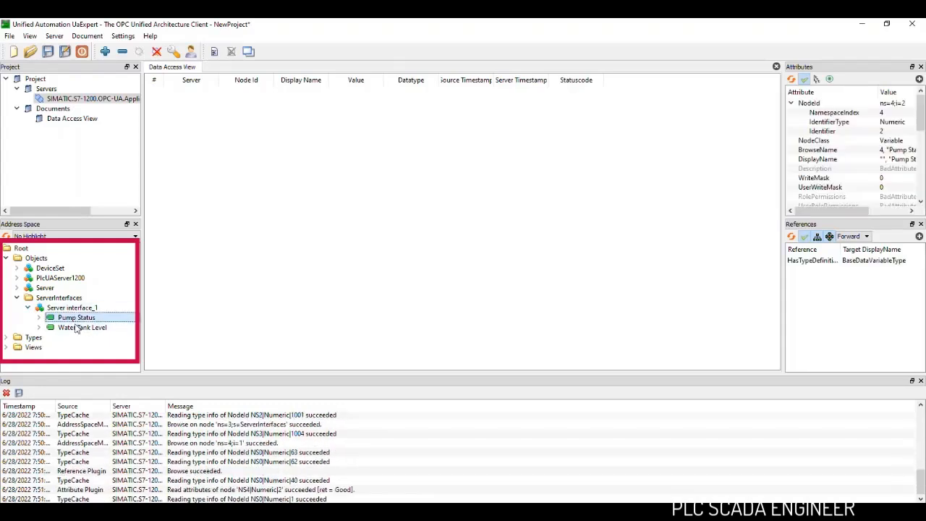
{"action": "left_click_drag", "start_coordinate": [75, 331], "coordinate": [353, 172]}
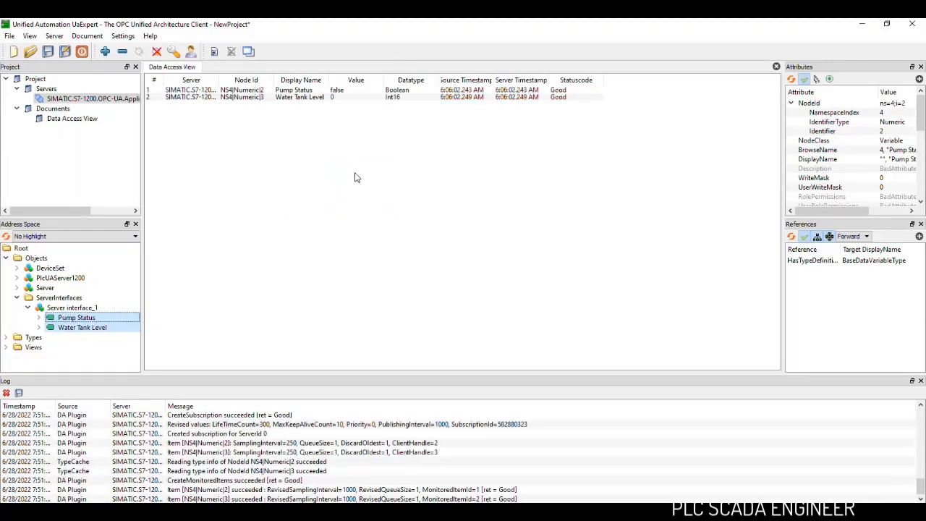